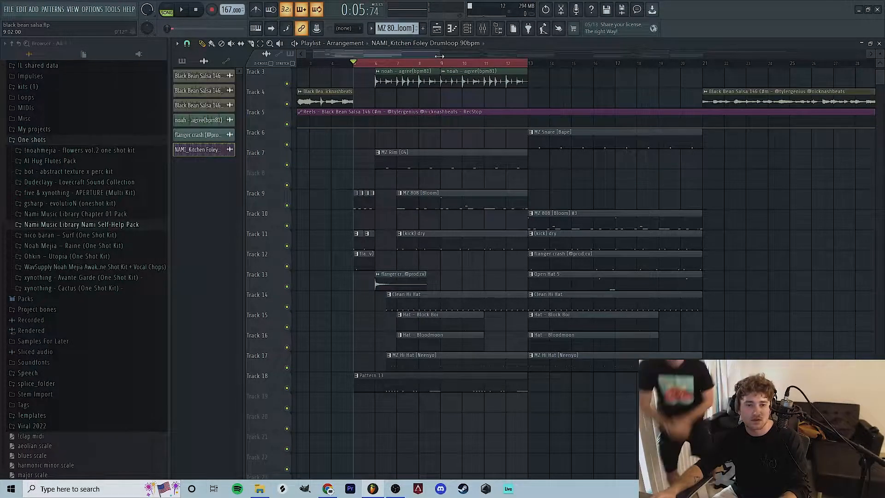
Solo tracks 14 to 18 and play the hi-hat patterns together with Pattern 13 from bar 5
drag(439, 54, 396, 54)
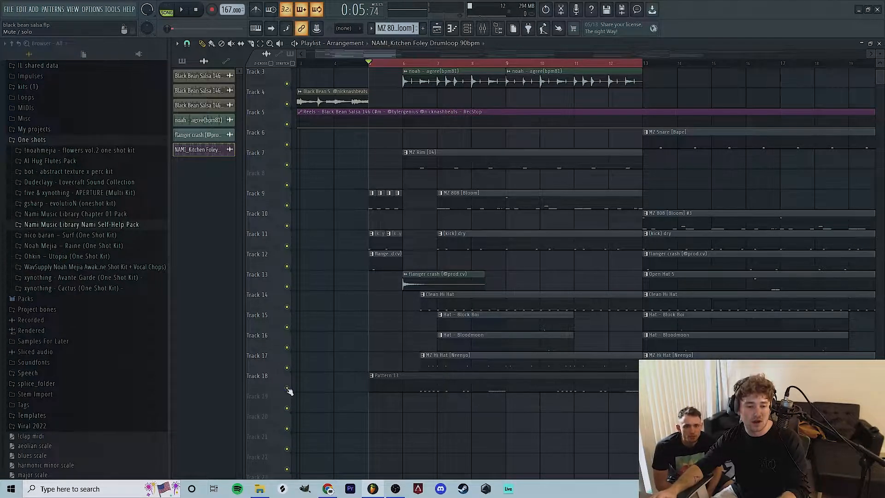
ctrl+click(287, 389)
click(287, 368)
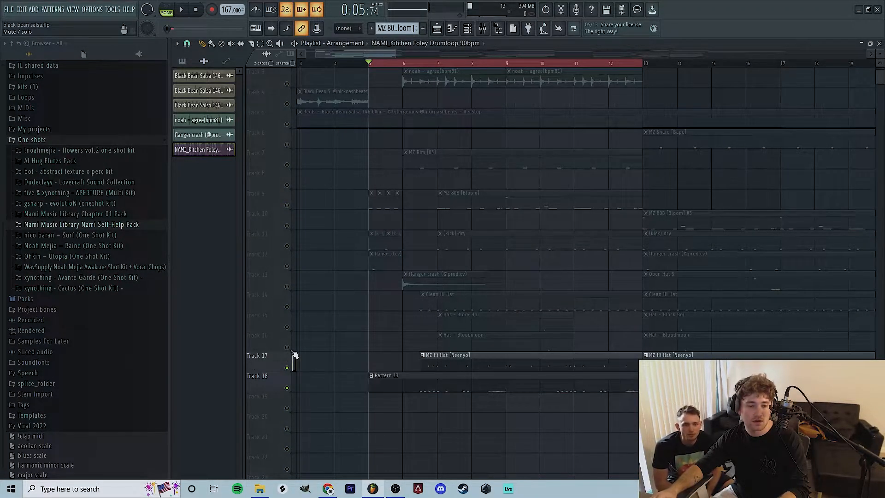
click(286, 347)
click(287, 327)
click(286, 307)
key(space)
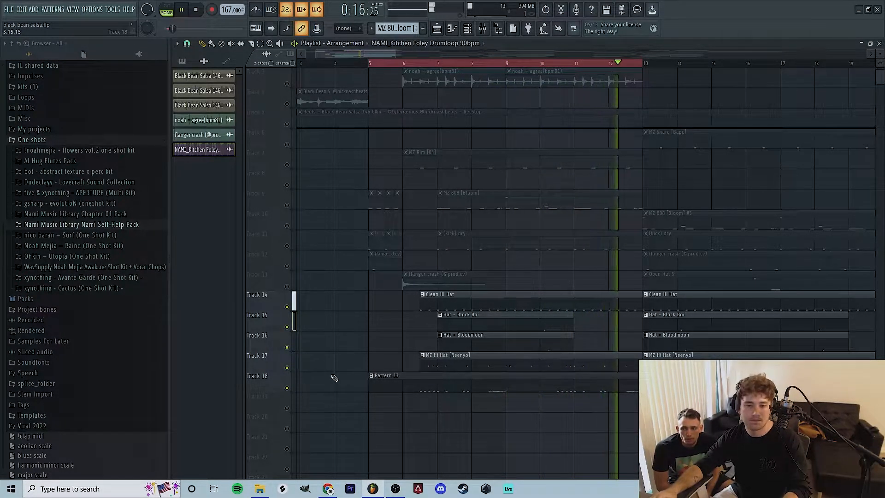
key(space)
Restore all playlist tracks and play the full arrangement from bar 5
right_click(286, 388)
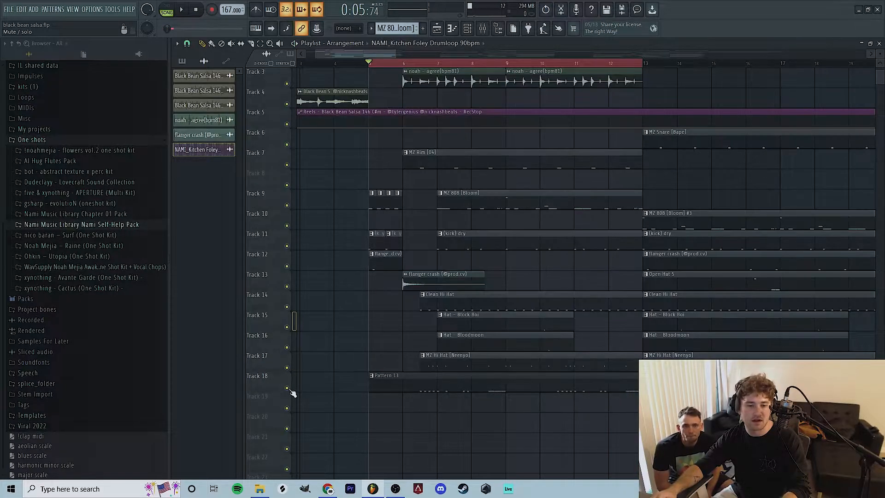
key(space)
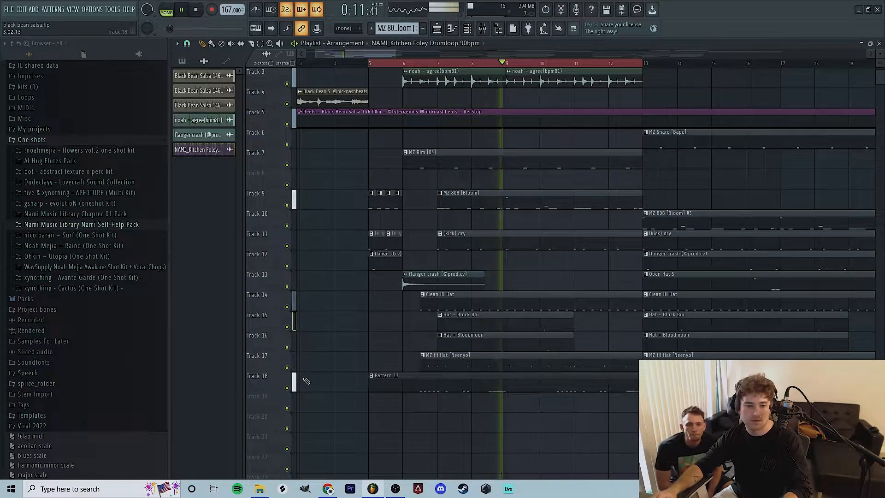
key(space)
Solo track 17, restore all tracks, and play the full arrangement from bar 6
ctrl+click(287, 367)
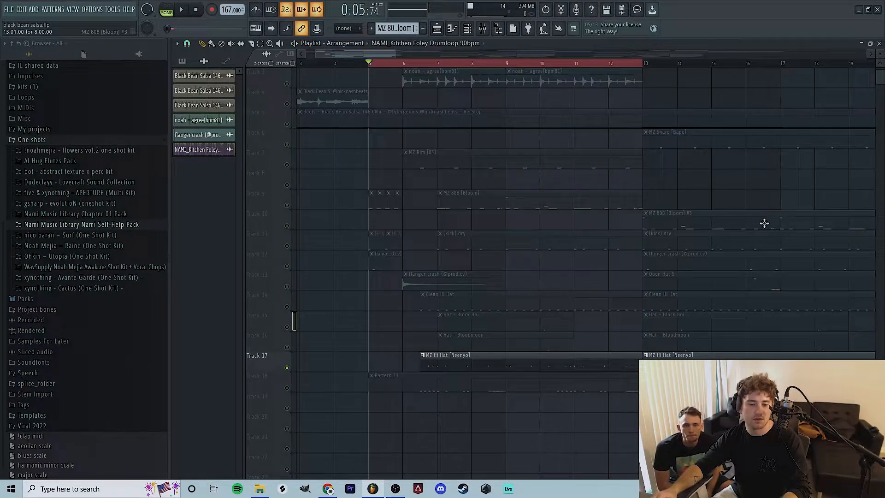
click(419, 64)
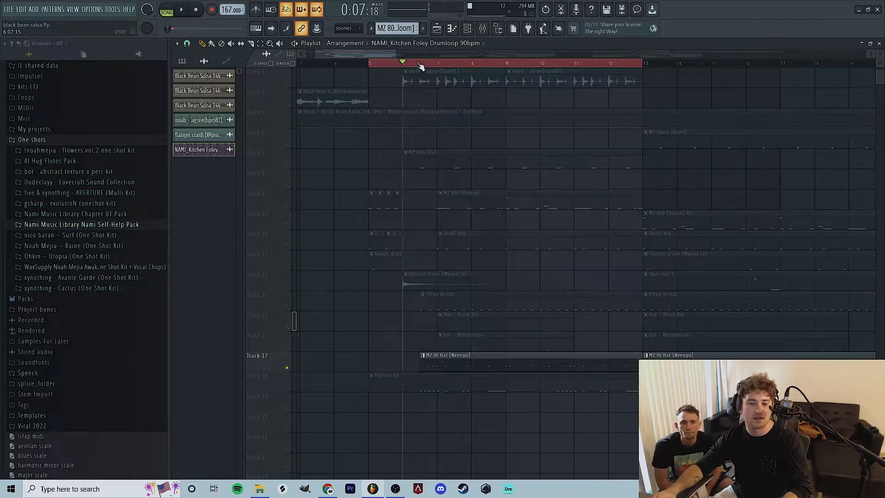
ctrl+click(287, 367)
key(space)
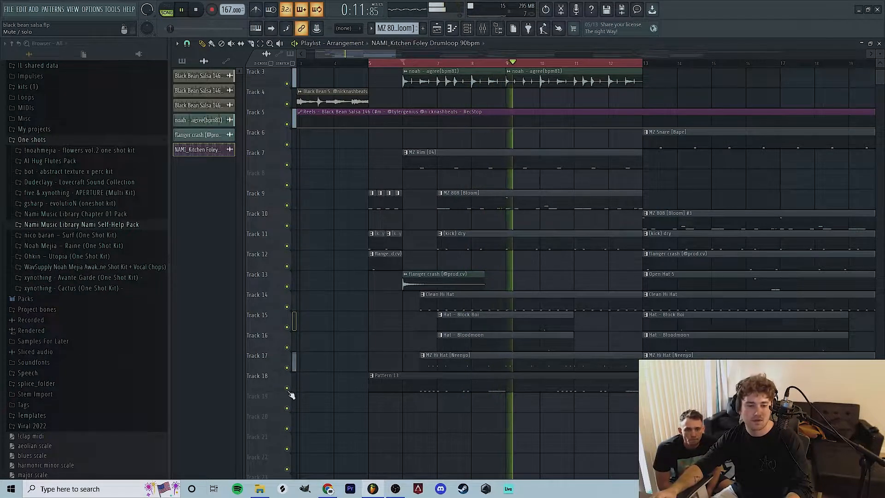
key(space)
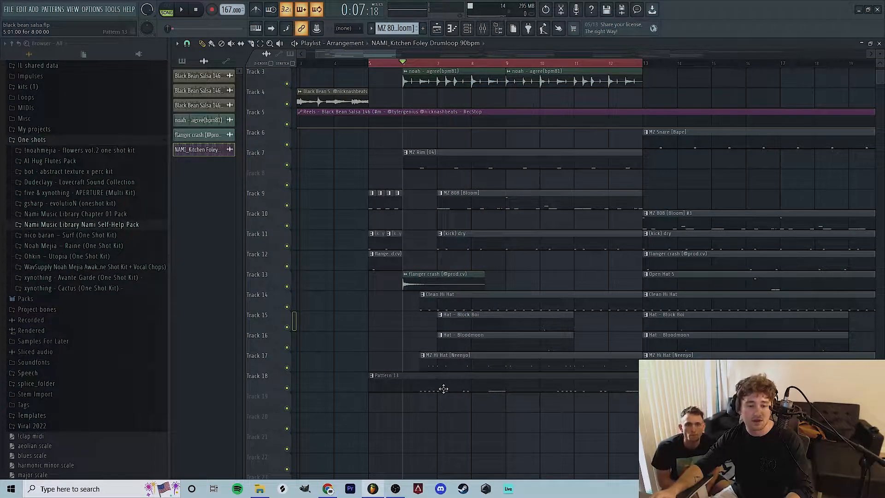
Solo track 18 with playback moved to bar 8, then bring back all tracks to hear Pattern 13 in the full mix
right_click(286, 390)
click(472, 66)
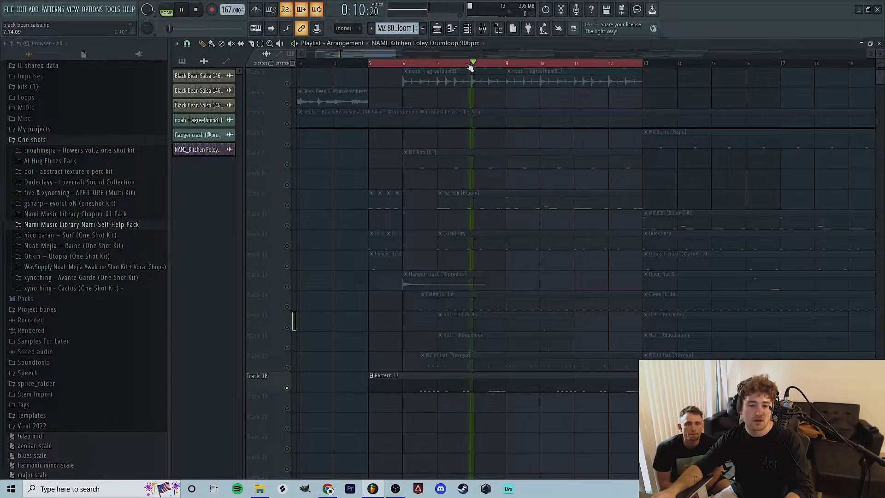
right_click(286, 389)
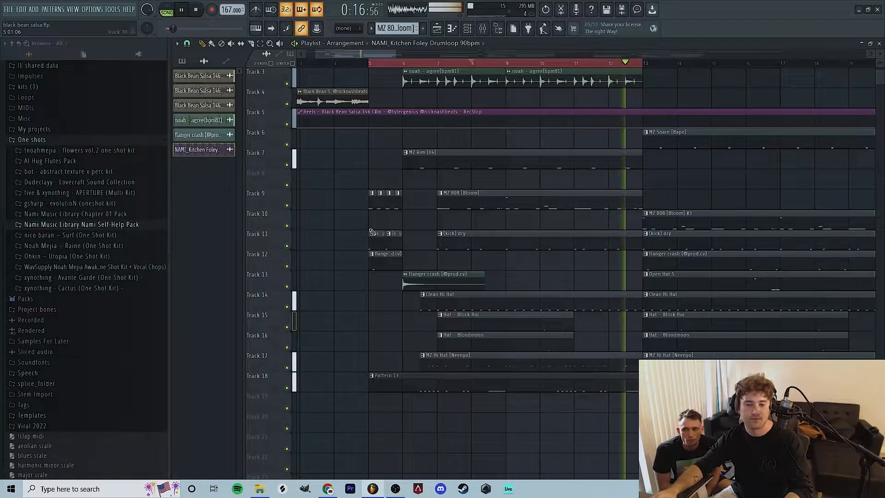
key(space)
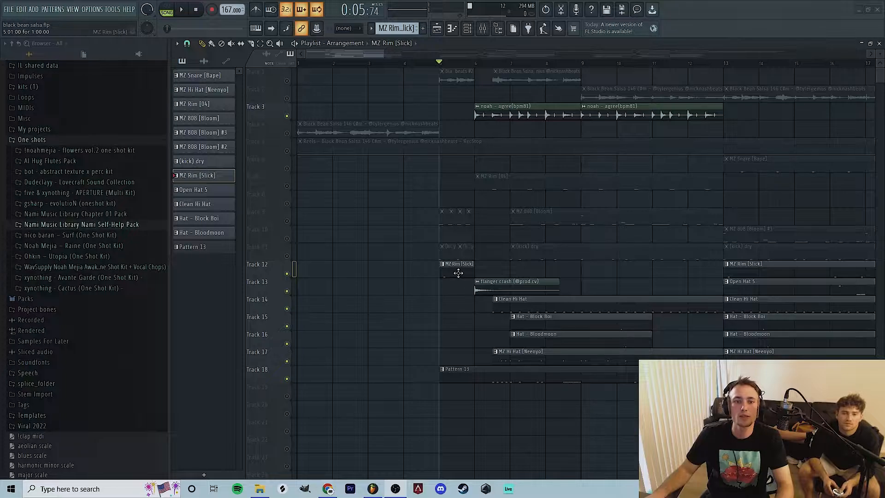
Play the drum loop on track 3 with the percussion on tracks 12 to 18 from bar 5
scroll(444, 248, up, 2)
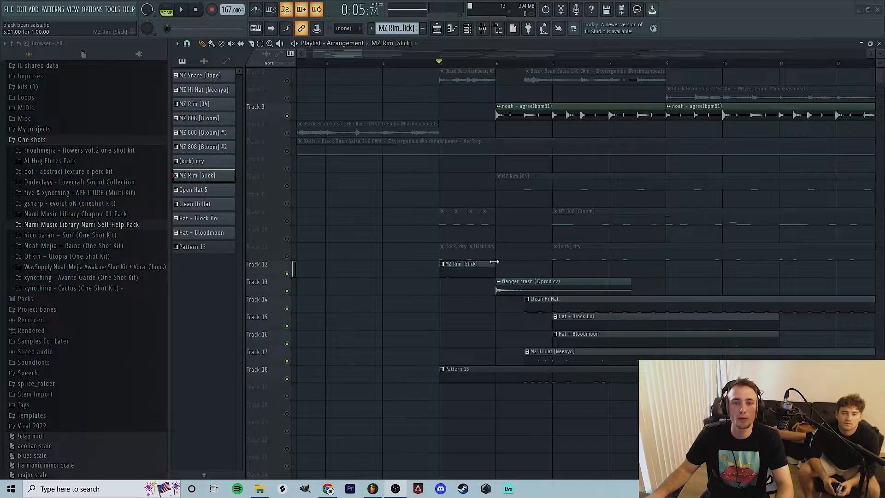
scroll(507, 265, down, 3)
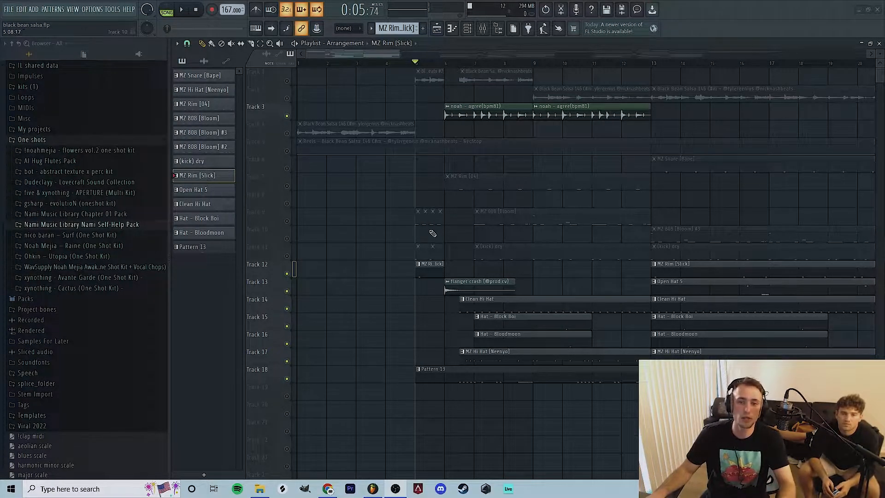
ctrl+scroll(433, 233, down, 4)
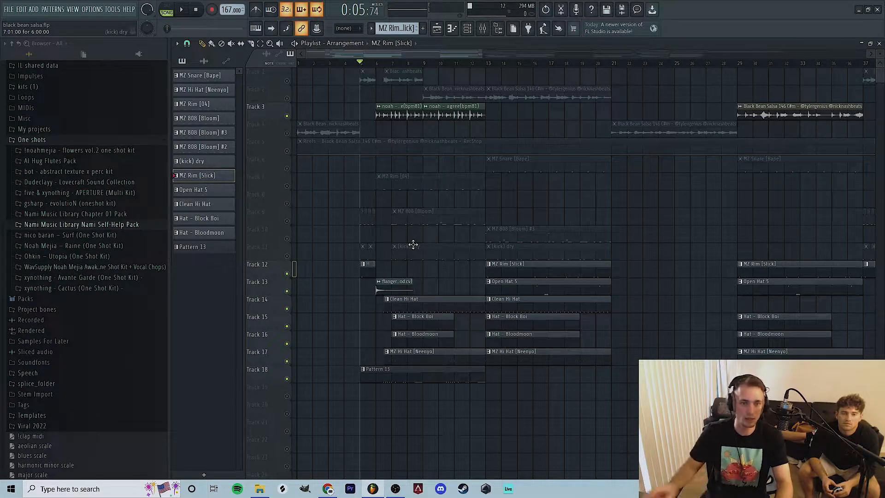
key(space)
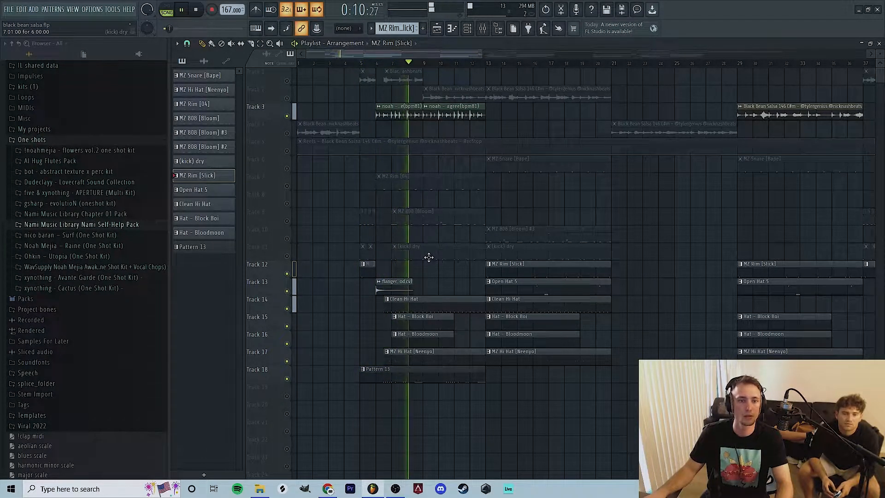
key(space)
Solo track 5, restore all playlist tracks, and play the full arrangement from bar 5
right_click(287, 152)
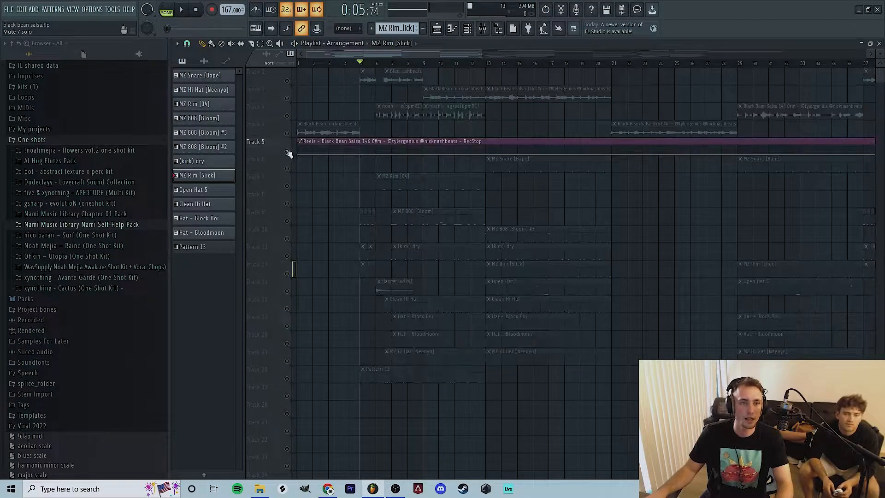
right_click(287, 151)
scroll(309, 166, down, 2)
scroll(294, 203, up, 3)
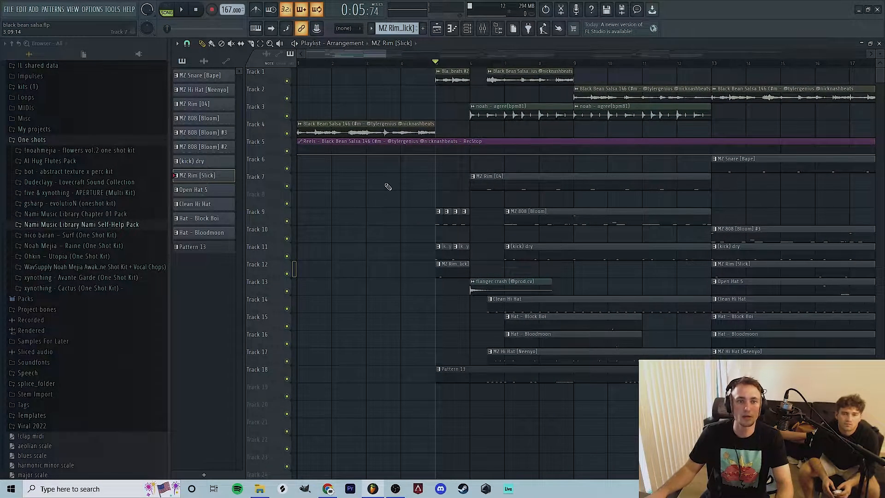
key(space)
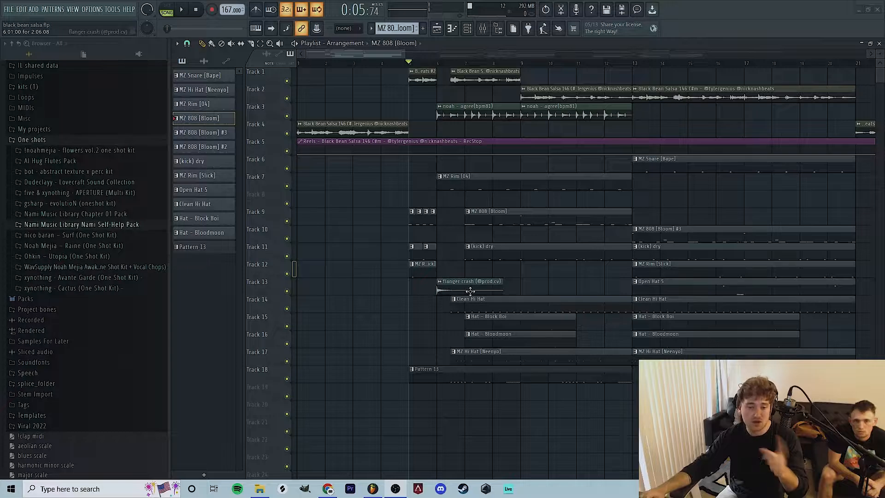
Move the playback position to bar 6 and open the notes of the MZ 808 [Bloom] clip on track 9
click(436, 64)
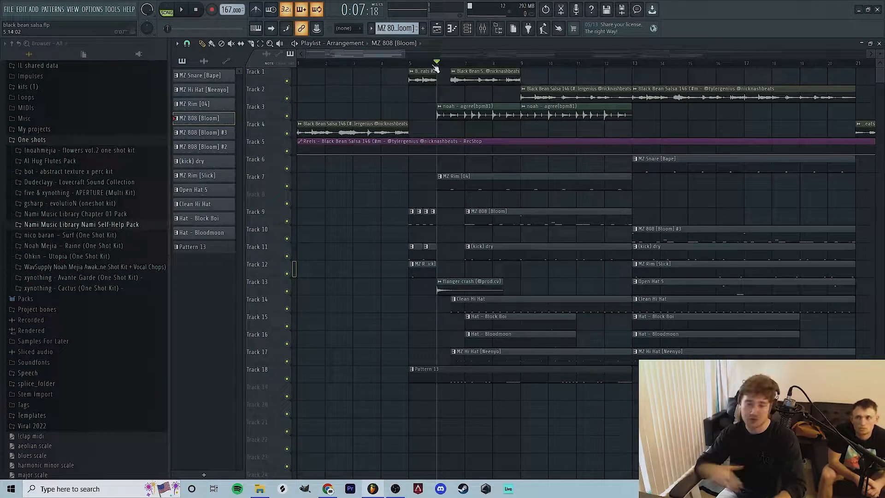
double_click(509, 222)
drag(301, 221, 325, 237)
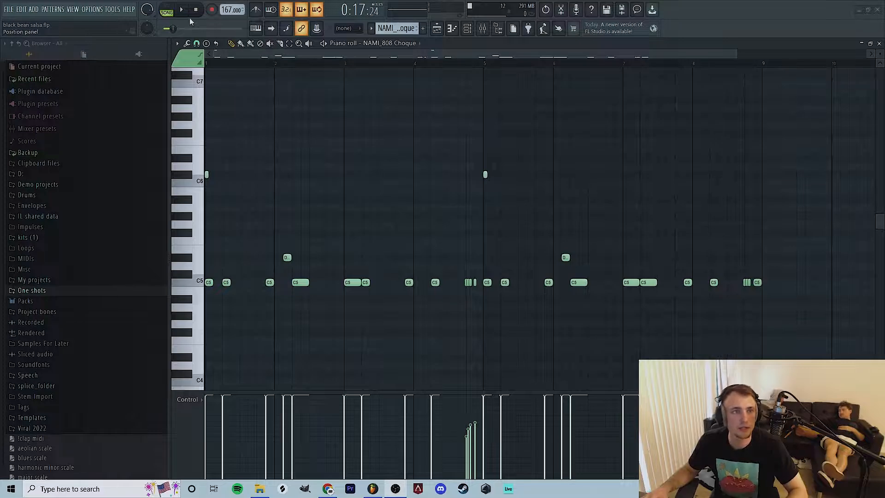
Play the NAMI_808 Choque pattern and examine its two short high notes at the start of bars 1 and 5
key(space)
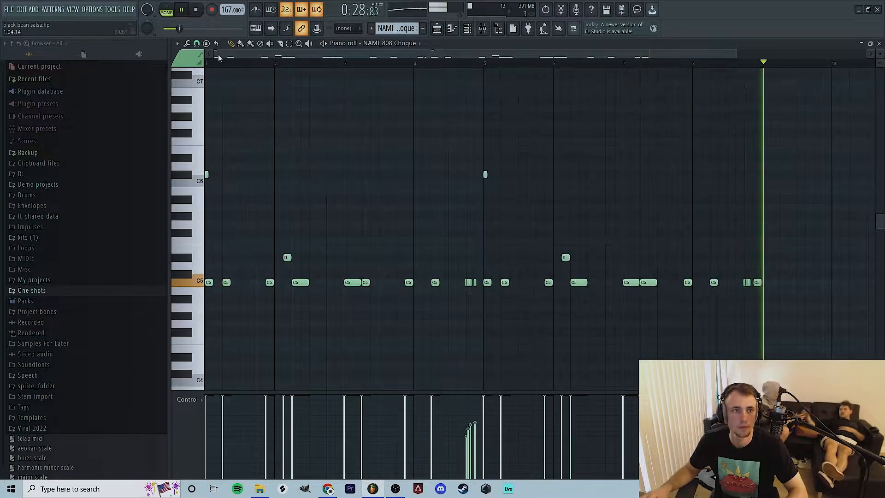
key(space)
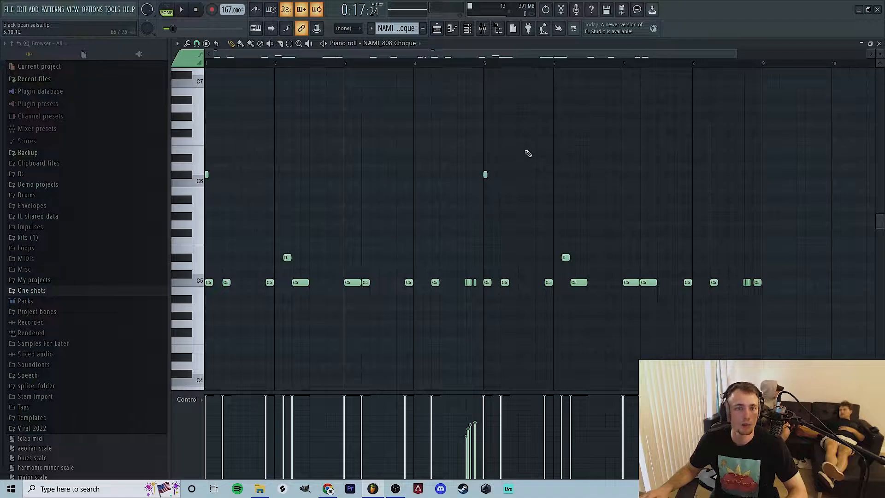
drag(528, 153, 202, 188)
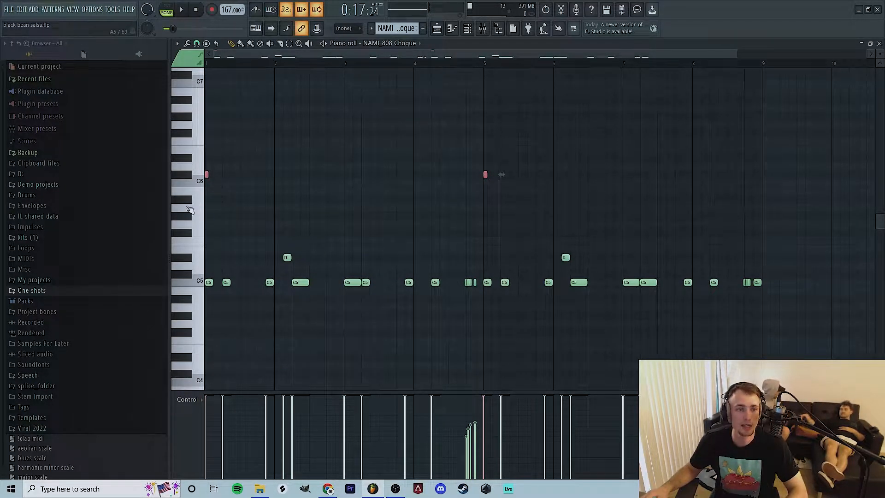
scroll(239, 214, up, 3)
click(329, 185)
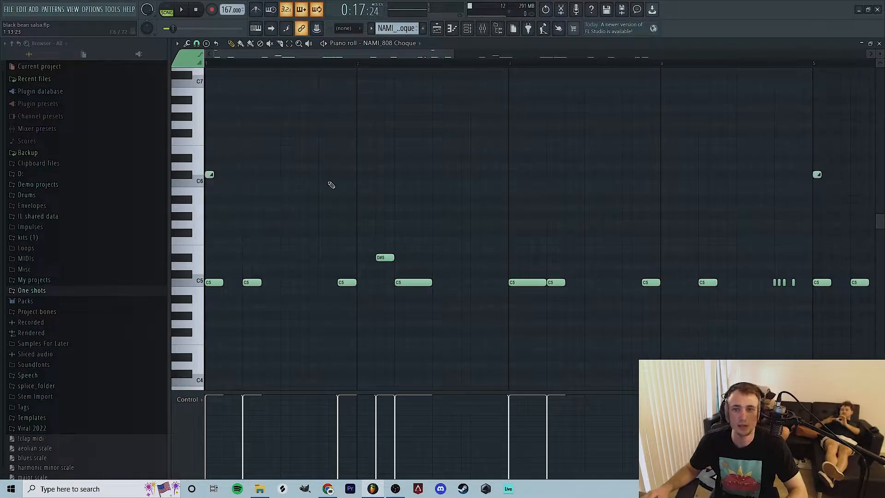
scroll(249, 265, down, 2)
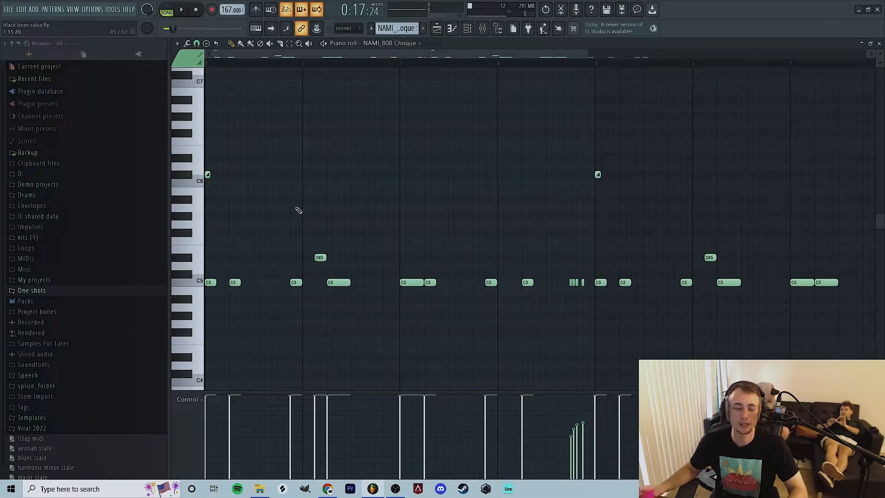
Return to the playlist and play the MZ 808 [Bloom] clip on track 9 from bar 7
click(436, 28)
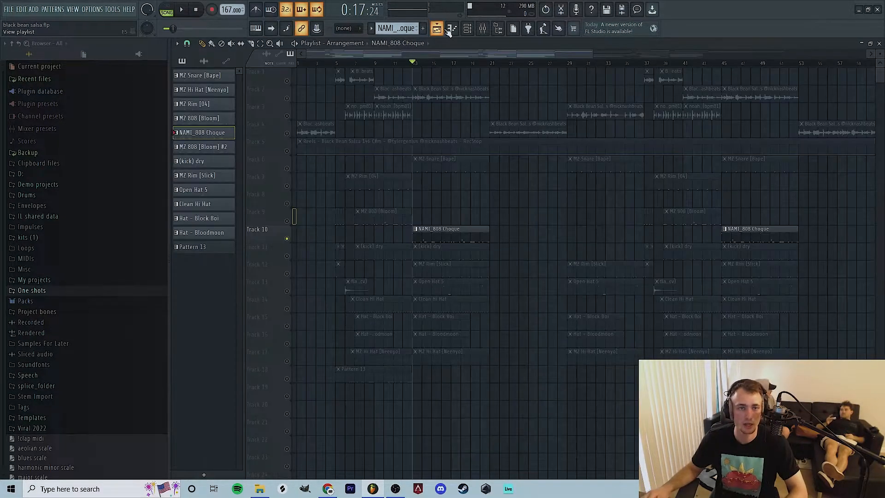
scroll(316, 194, up, 4)
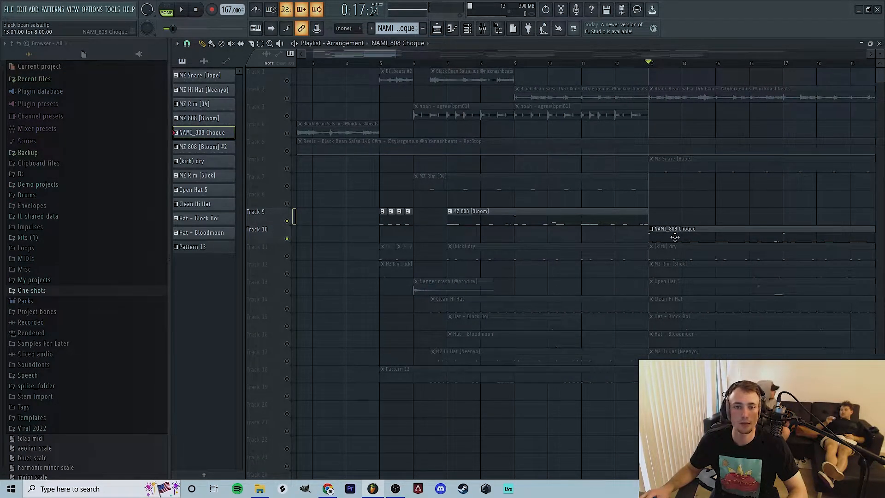
click(471, 216)
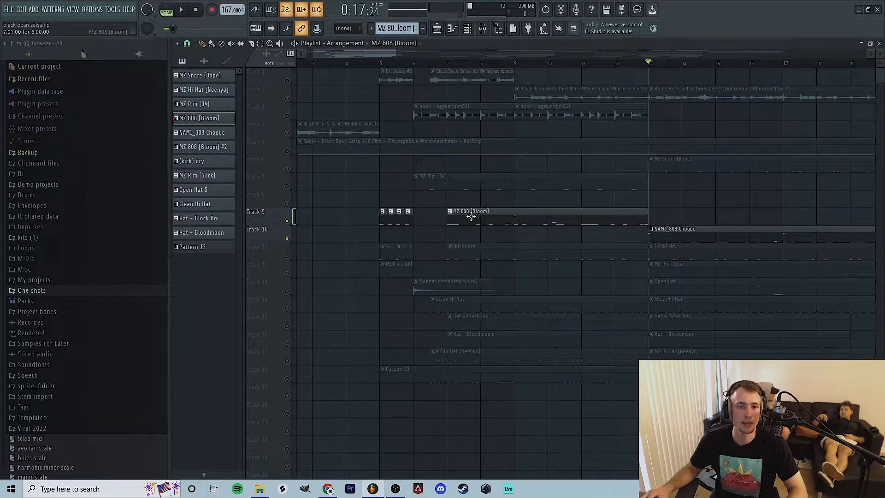
click(447, 65)
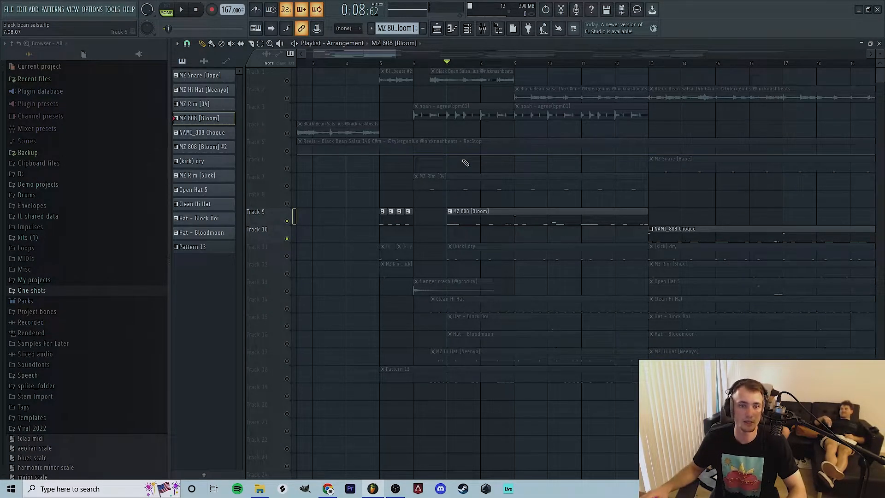
key(space)
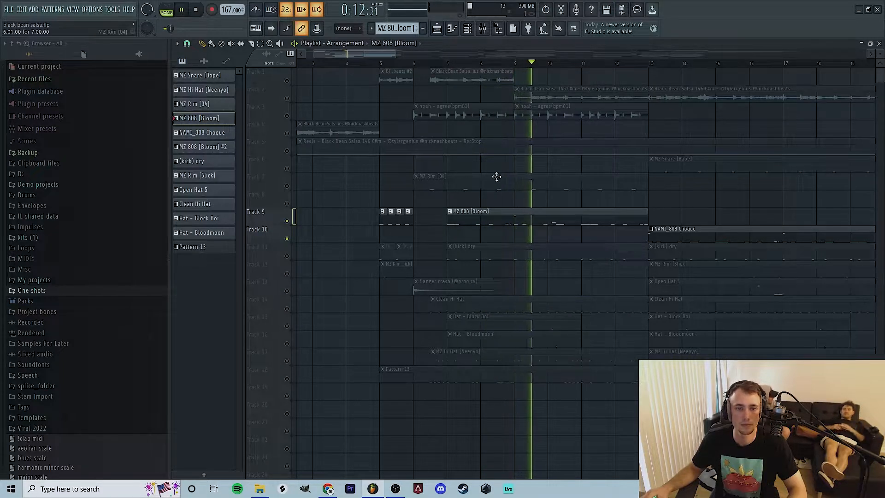
key(space)
Move the playback position to bar 5 and examine the short 808 clips on track 9
click(382, 63)
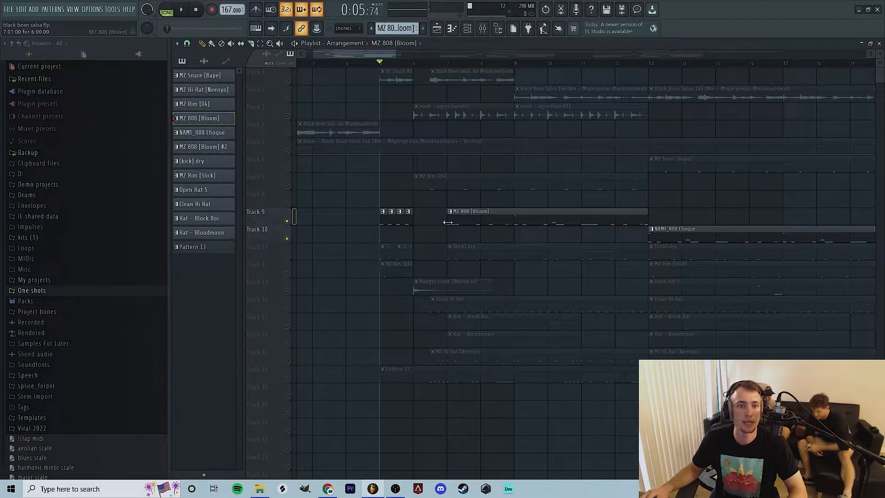
mouse_move(447, 223)
mouse_down()
mouse_move(386, 222)
mouse_move(442, 224)
mouse_up()
scroll(342, 224, up, 4)
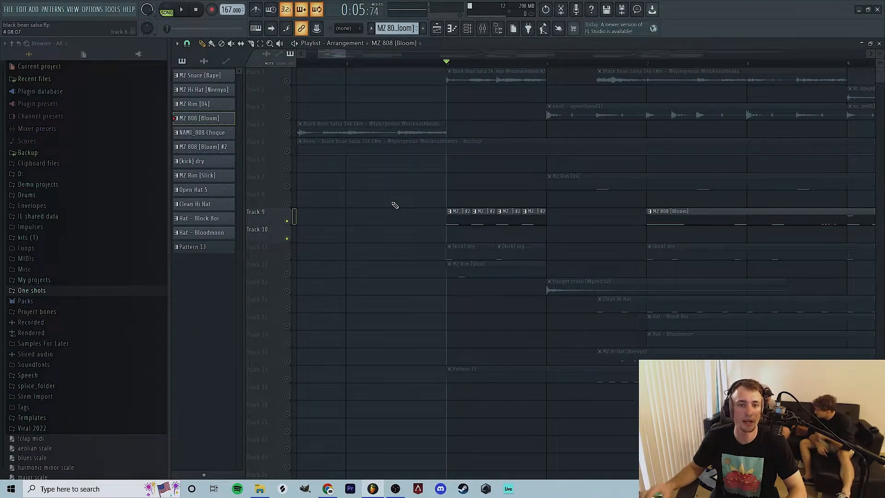
scroll(395, 205, down, 2)
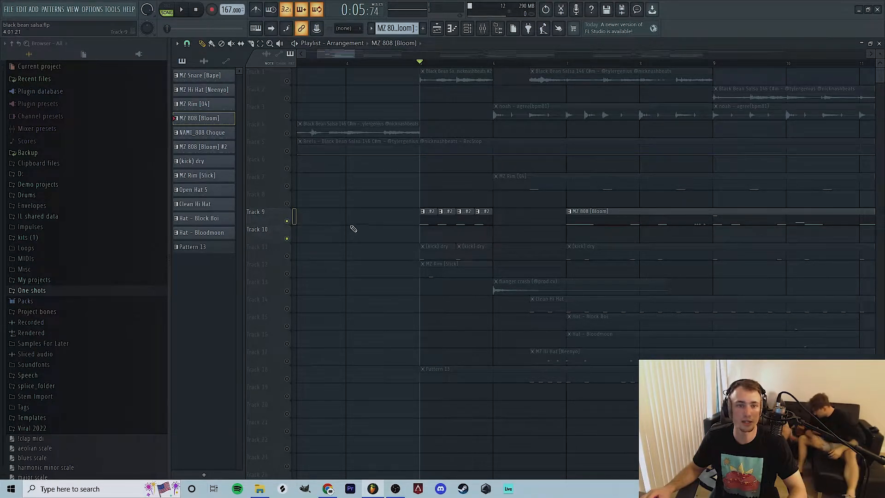
scroll(353, 230, down, 3)
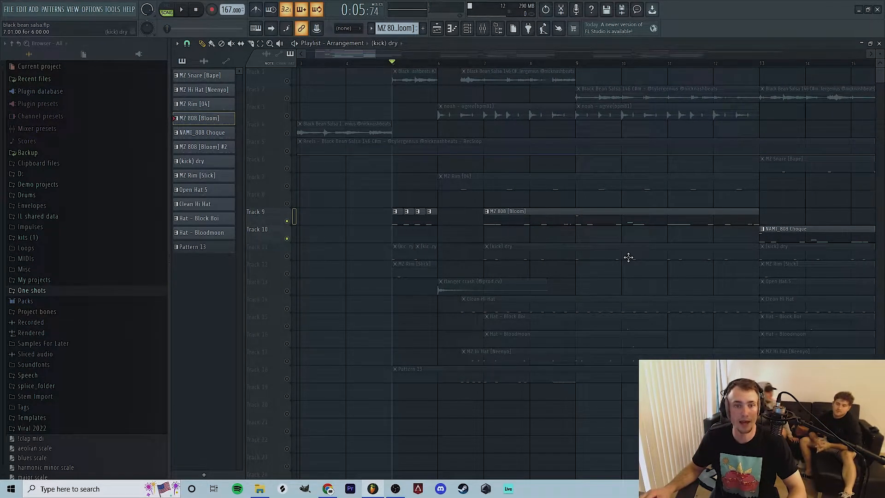
Open the (kick) dry pattern from track 11, examine the placement of its kick notes, and return to the playlist
double_click(628, 257)
scroll(493, 178, down, 3)
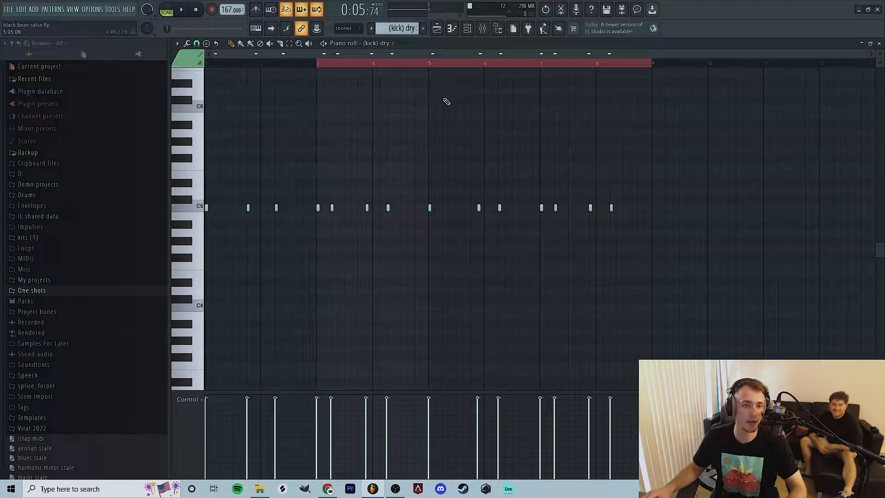
click(437, 28)
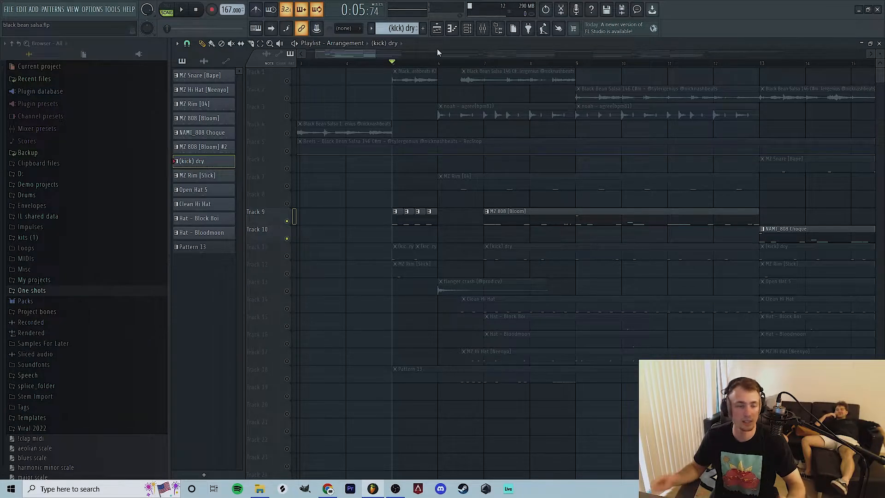
Unmute track 11 and play its (kick) dry clips together with the short 808 clips on track 9 from bar 5
scroll(338, 278, up, 4)
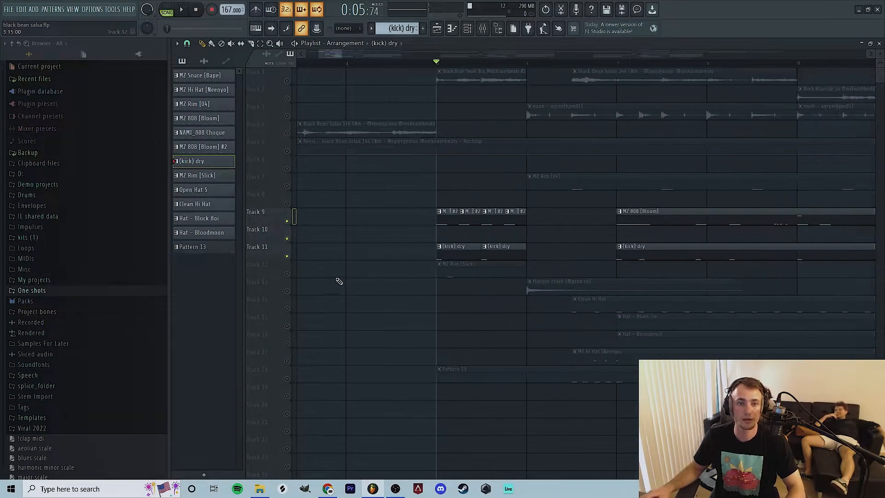
key(space)
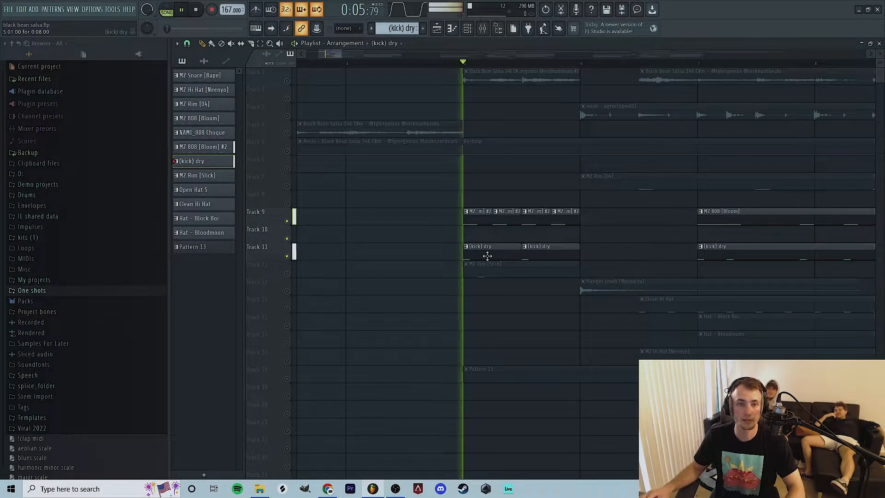
key(space)
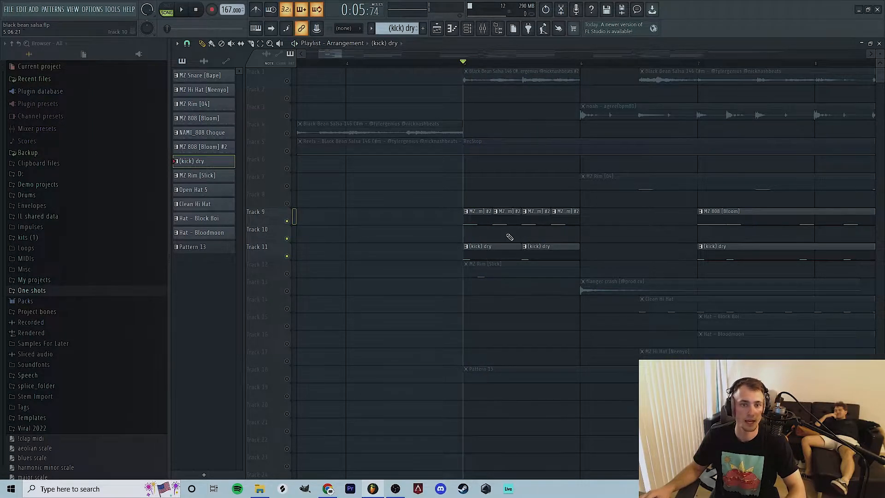
Unmute all playlist tracks and play the full arrangement from bar 4
scroll(507, 229, down, 5)
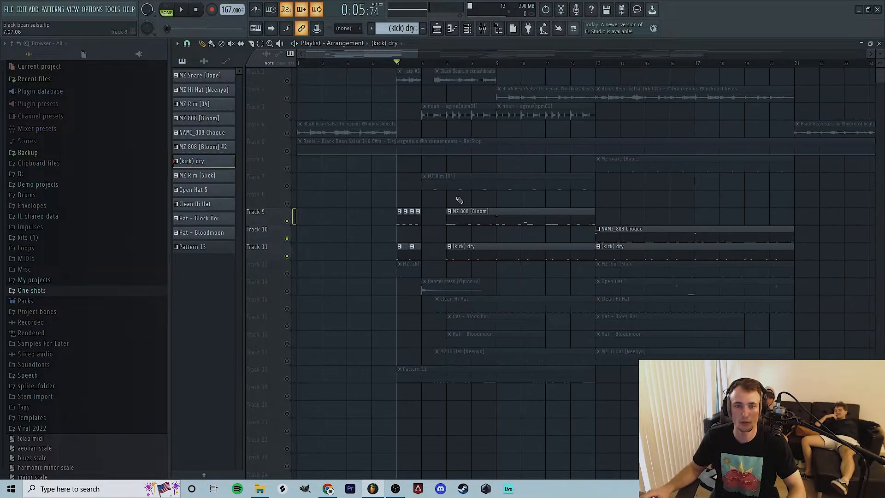
right_click(287, 221)
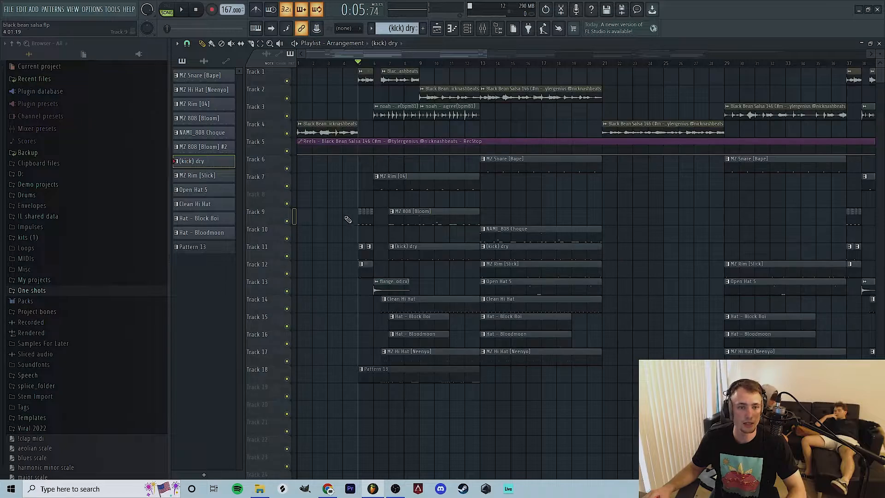
click(351, 64)
scroll(409, 139, up, 4)
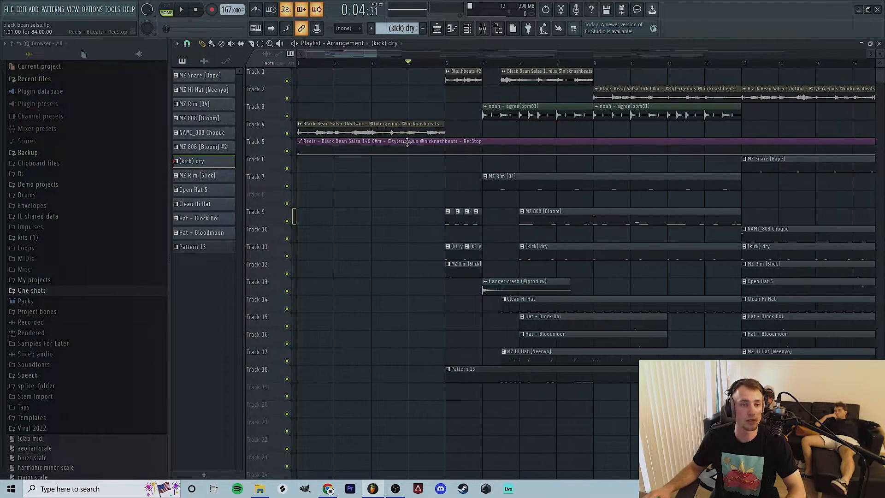
key(space)
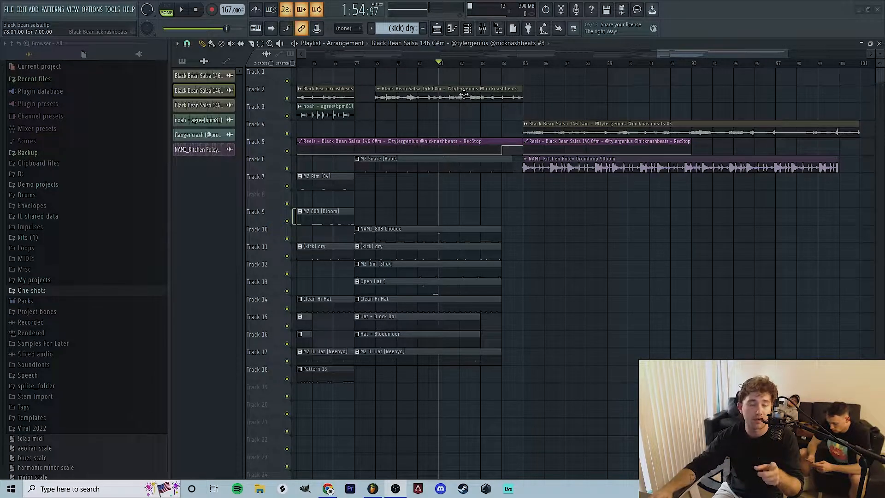
Inspect the Reels effect on mixer insert 1 and play the RecStop automation transition from bar 84
key(F9)
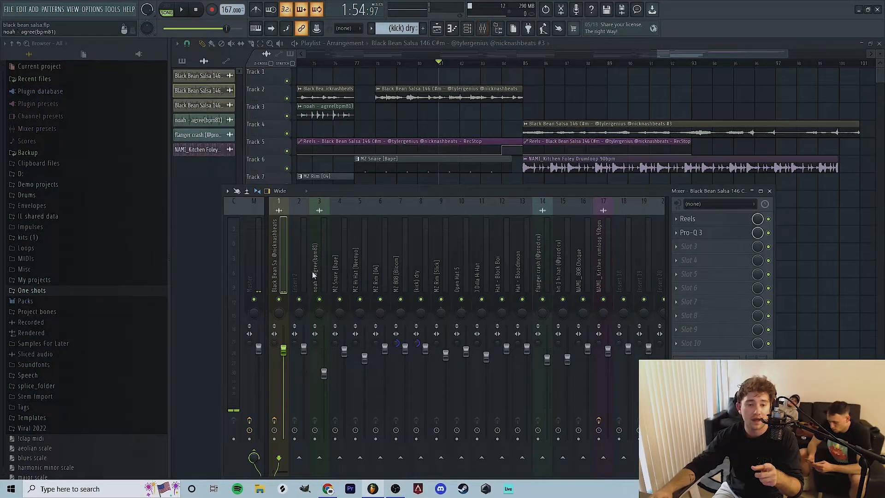
click(701, 220)
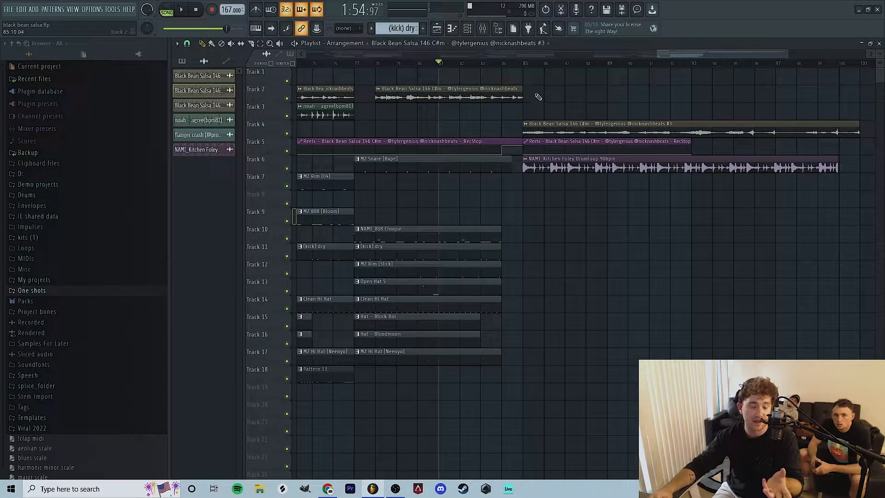
click(502, 64)
key(space)
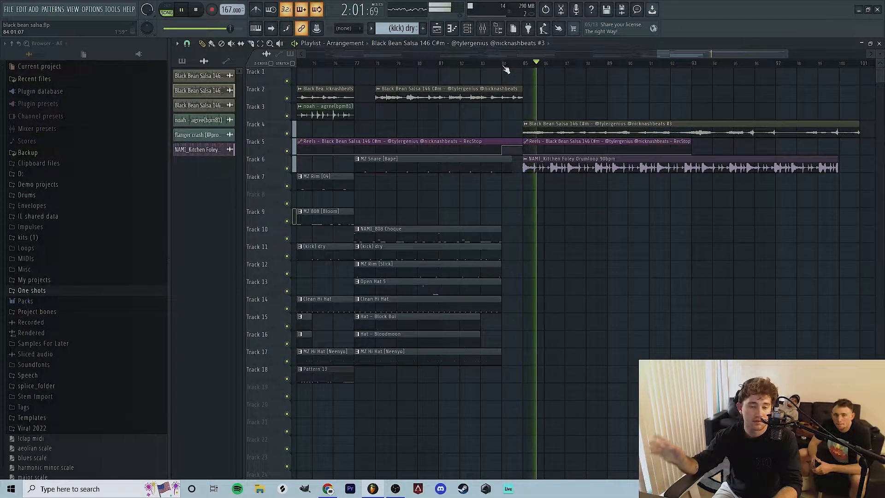
key(space)
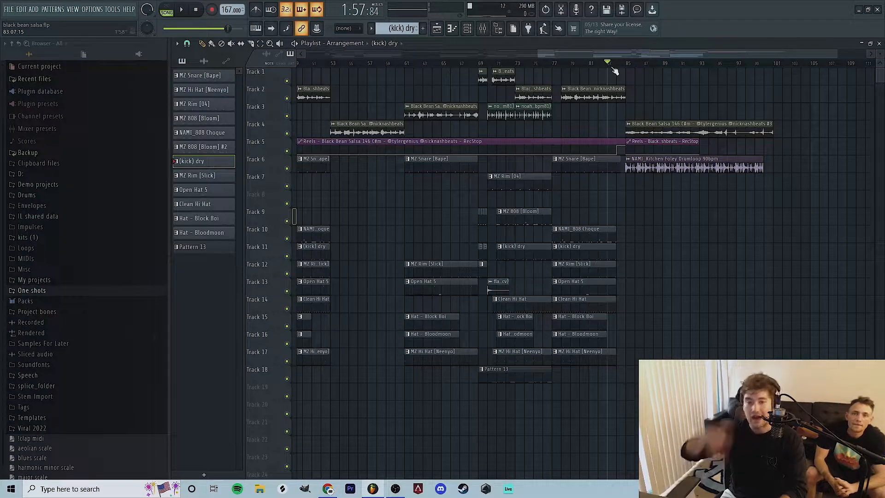
Play the transition from bar 83 into the outro with the NAMI_Kitchen Foley Drumloop on track 6
key(space)
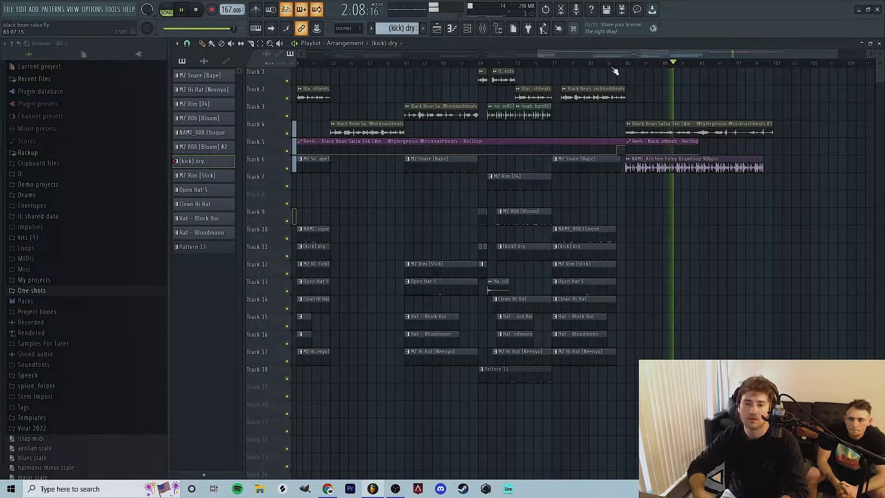
key(space)
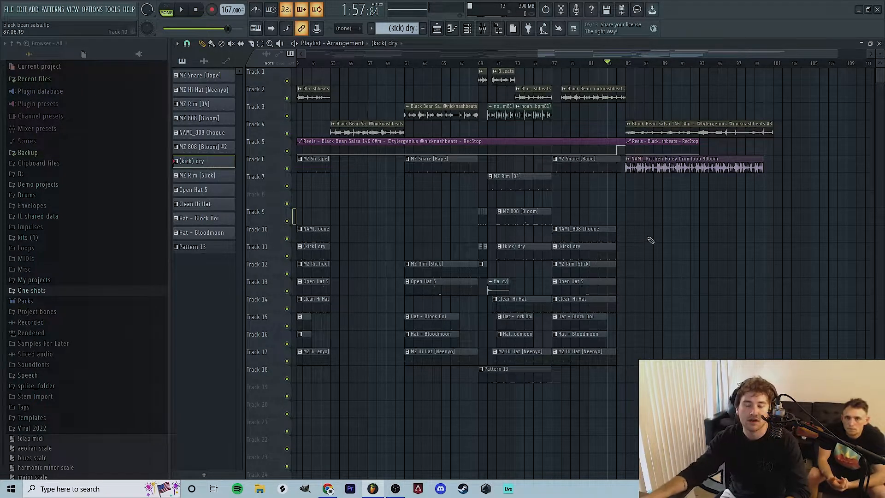
drag(837, 56, 774, 64)
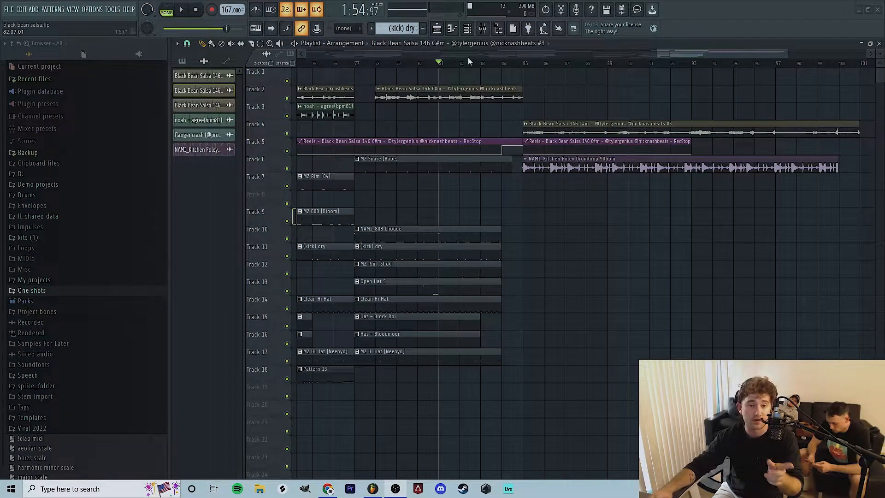
Reopen the Reels effect on mixer insert 1 and play the tape-stop passage from bar 84 into the outro again
click(482, 30)
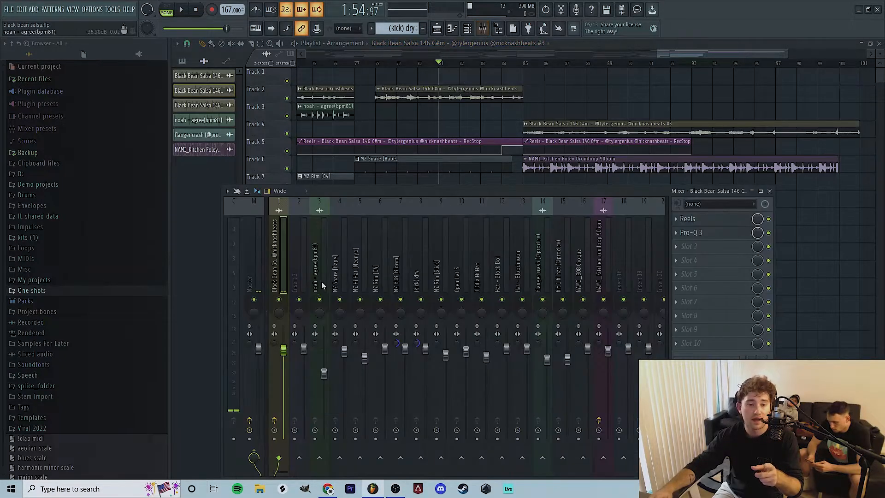
click(700, 219)
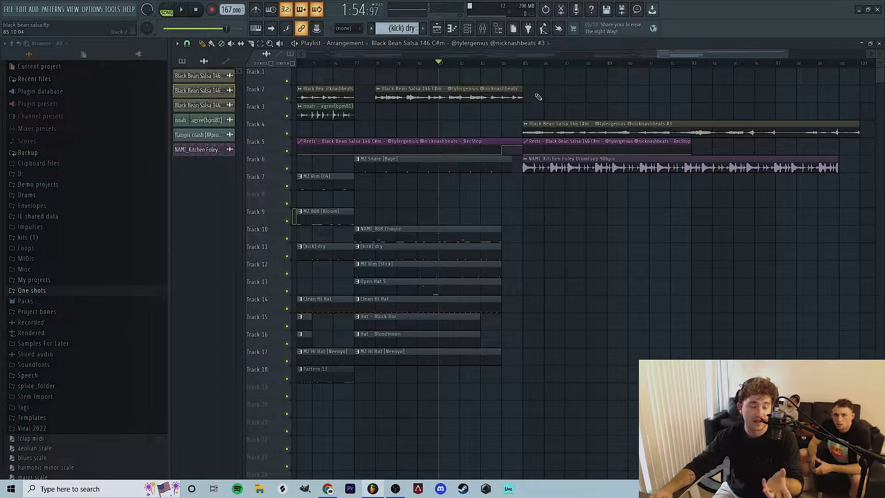
click(503, 63)
key(space)
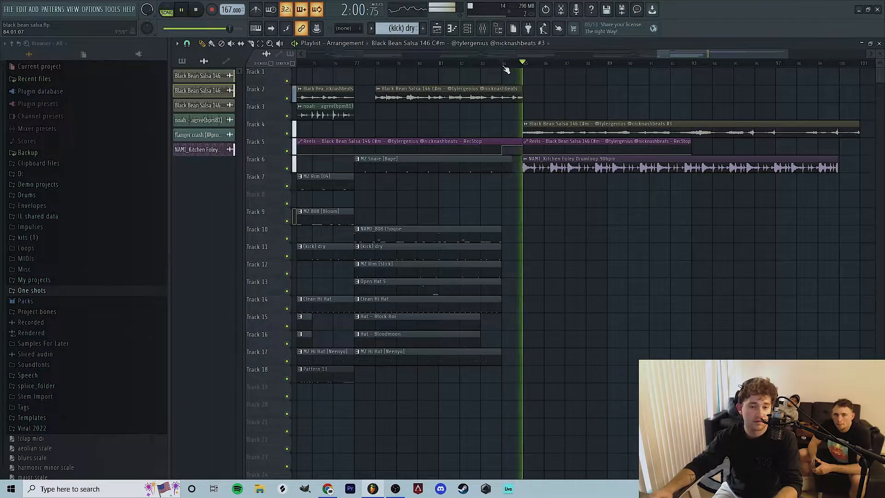
key(space)
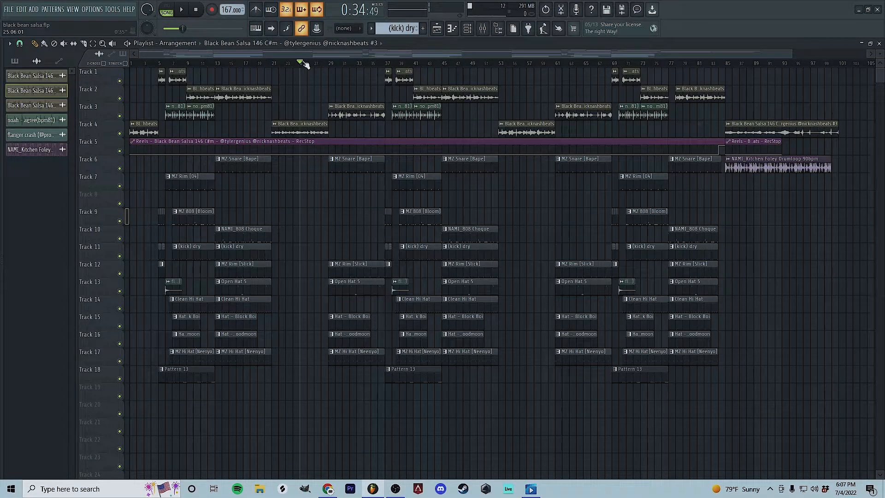
Play the arrangement from bar 25, where only the melody loop on track 4 and the Reels automation run
key(space)
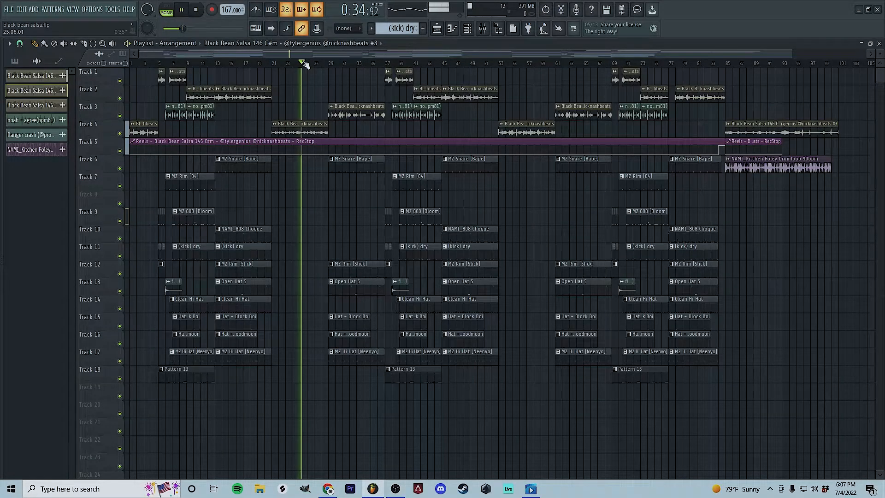